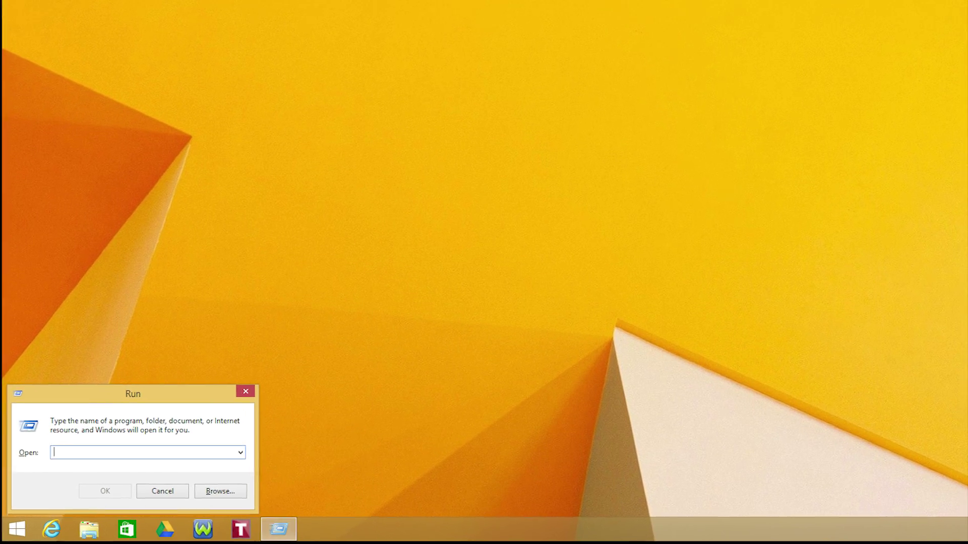
text(msinfo32)
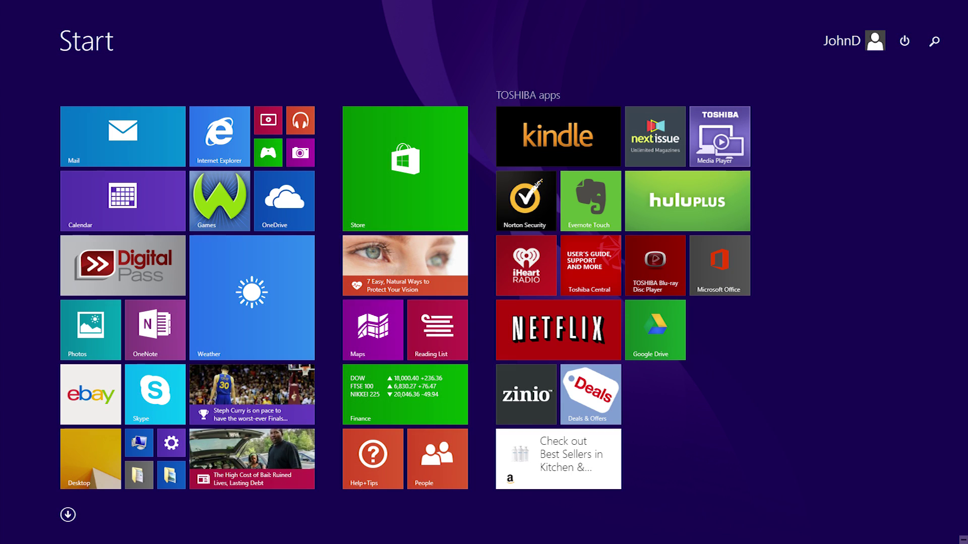
text(Service Station)
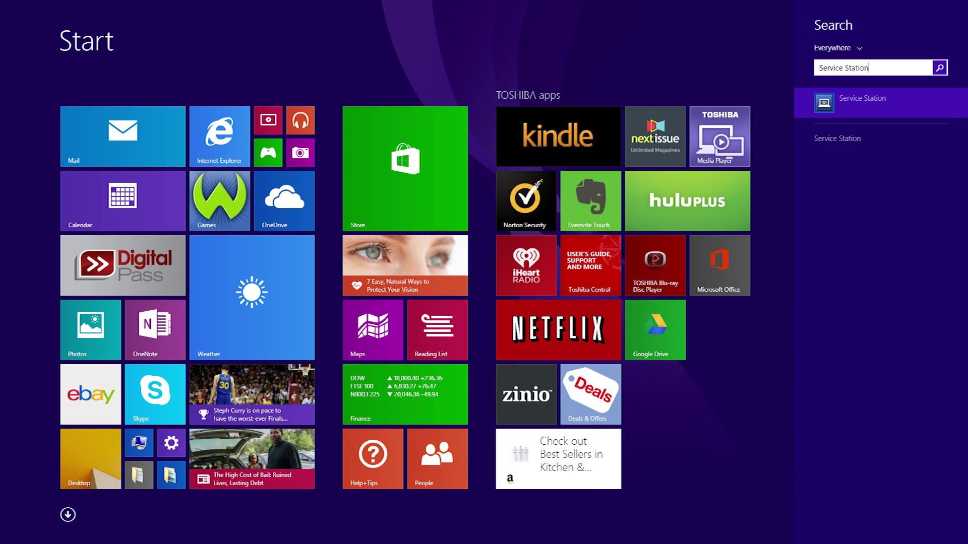